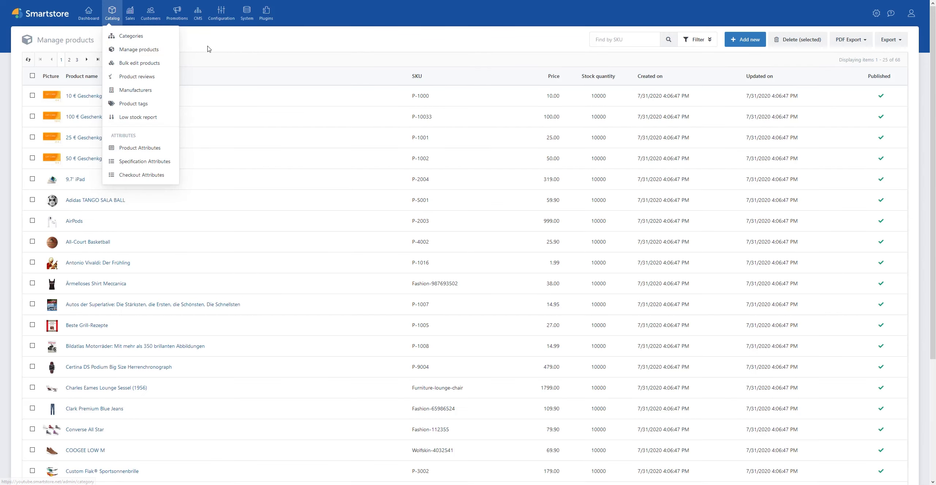
- Rename the AirPods product to "AirPods 2", save it, and preview the Section Picture Right story
left_click(75, 220)
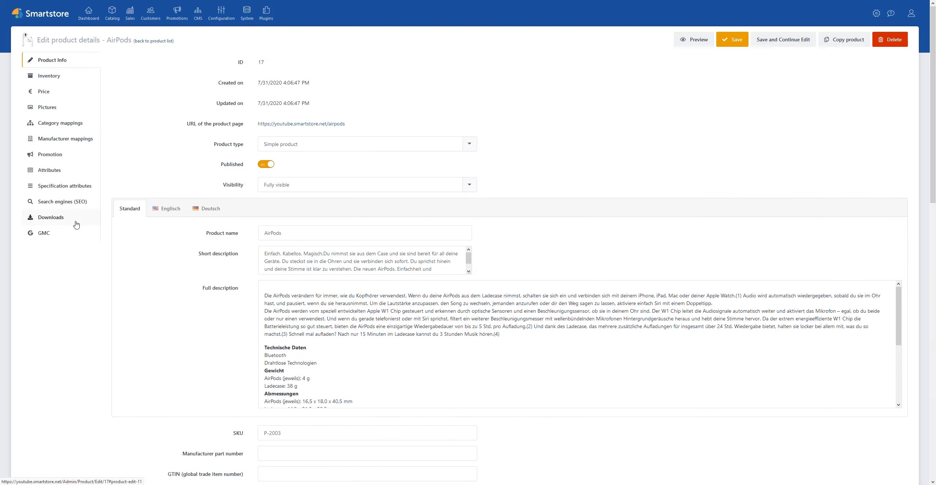
left_click(293, 232)
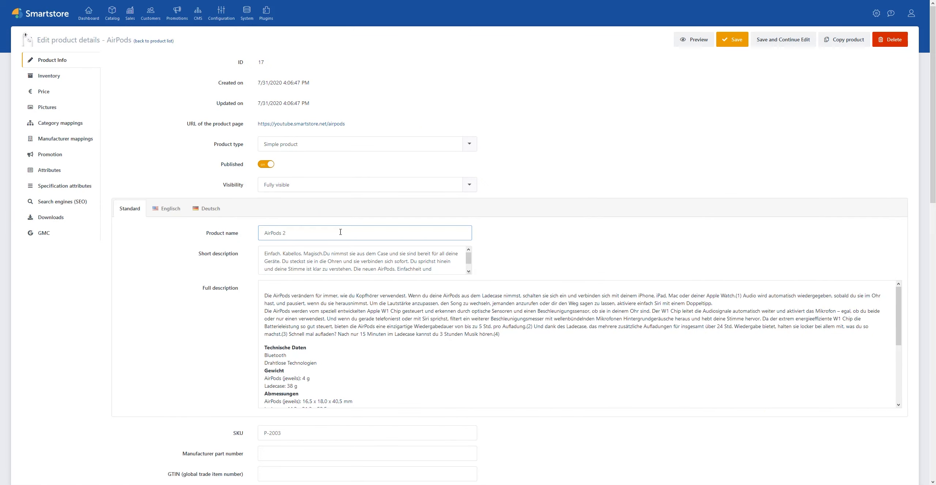
left_click(733, 39)
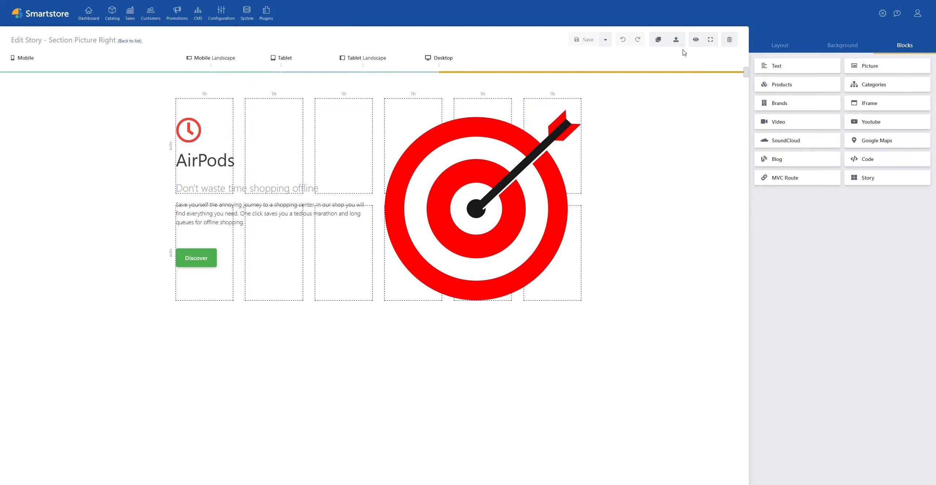
left_click(692, 43)
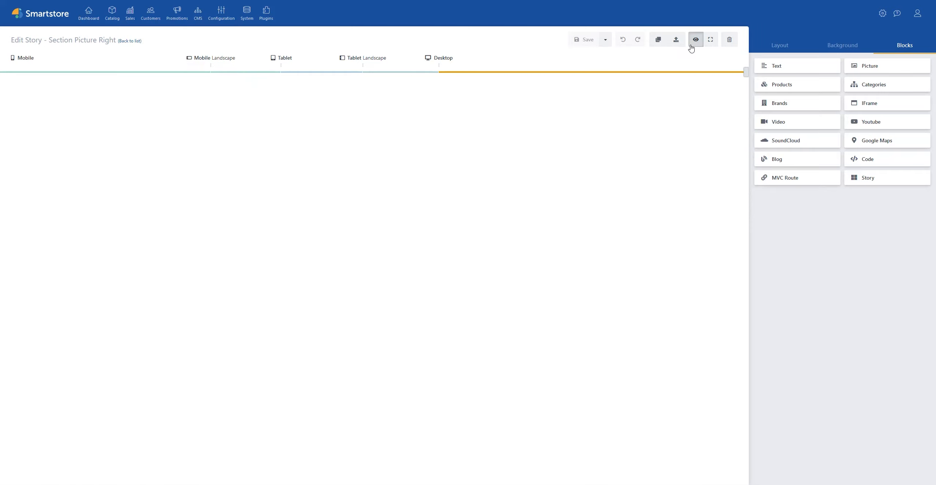
left_click(692, 44)
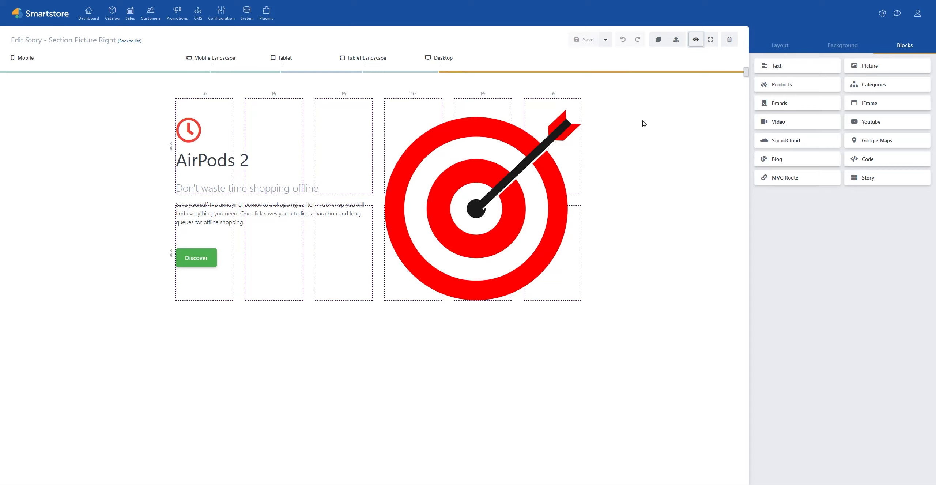
- Apply the AirPods 2 data binding to the text block, overwriting title, tagline, intro and text
left_click(194, 110)
left_click(186, 109)
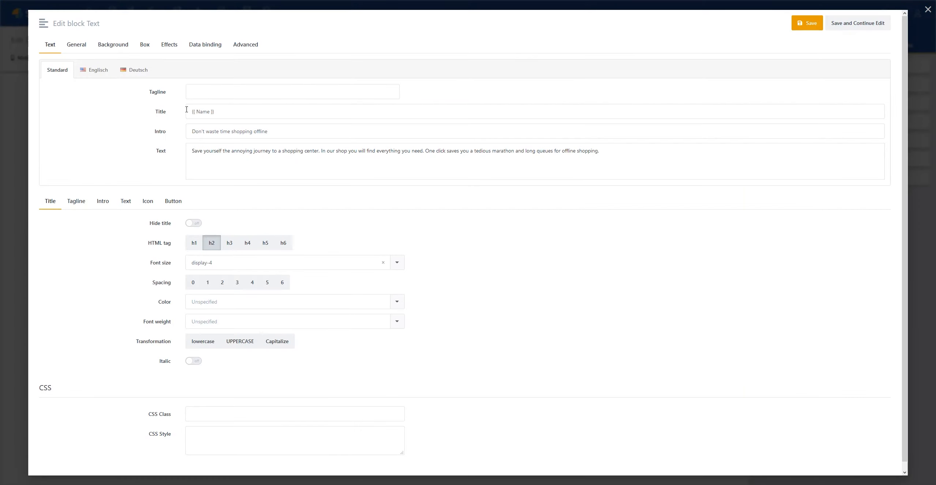
left_click(207, 48)
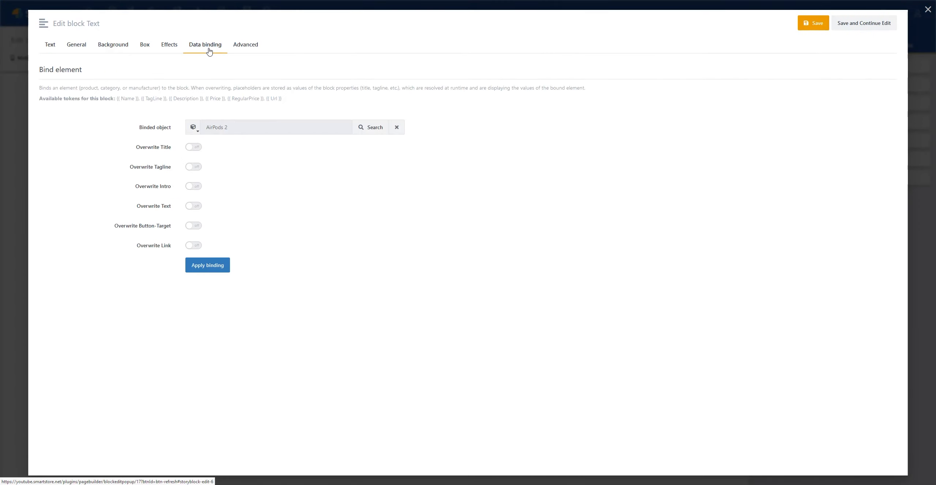
left_click(194, 147)
left_click(194, 167)
left_click(195, 187)
left_click(197, 206)
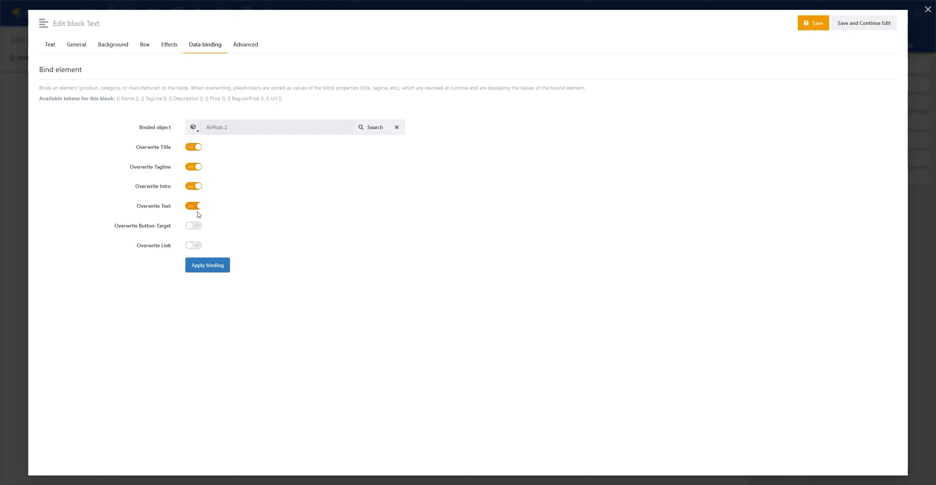
left_click(208, 269)
key("Return")
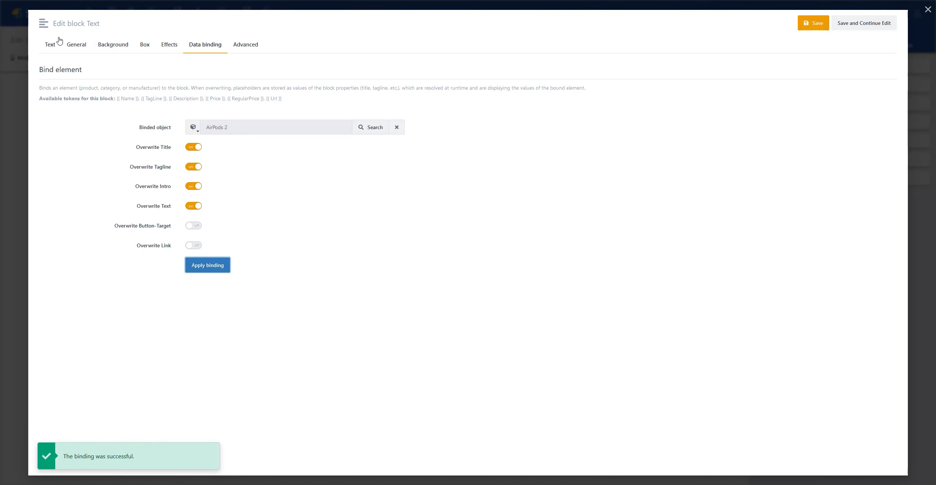
left_click(50, 45)
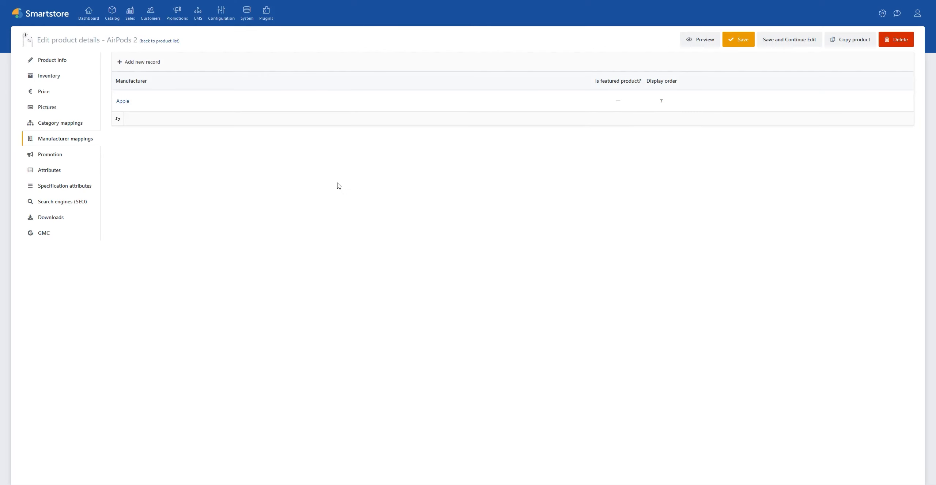
- Delete the Apple manufacturer mapping from the AirPods 2 product and preview the story
left_click(885, 105)
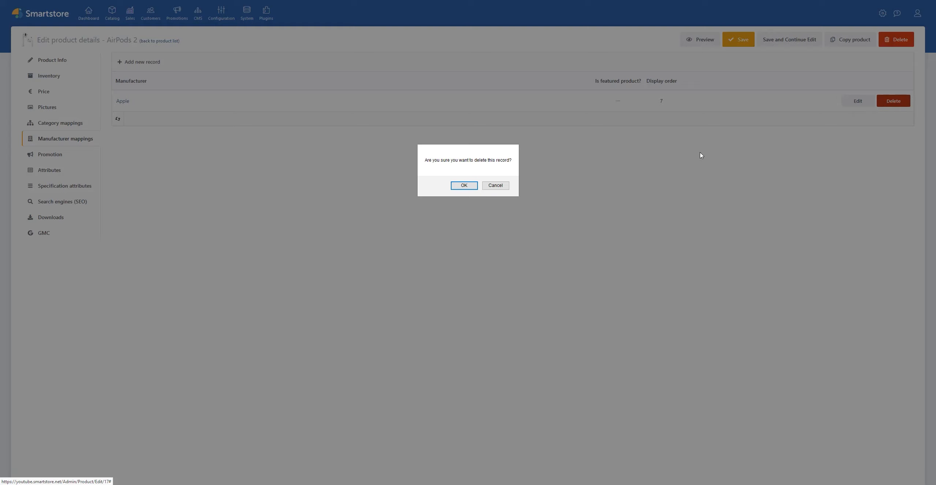
left_click(465, 185)
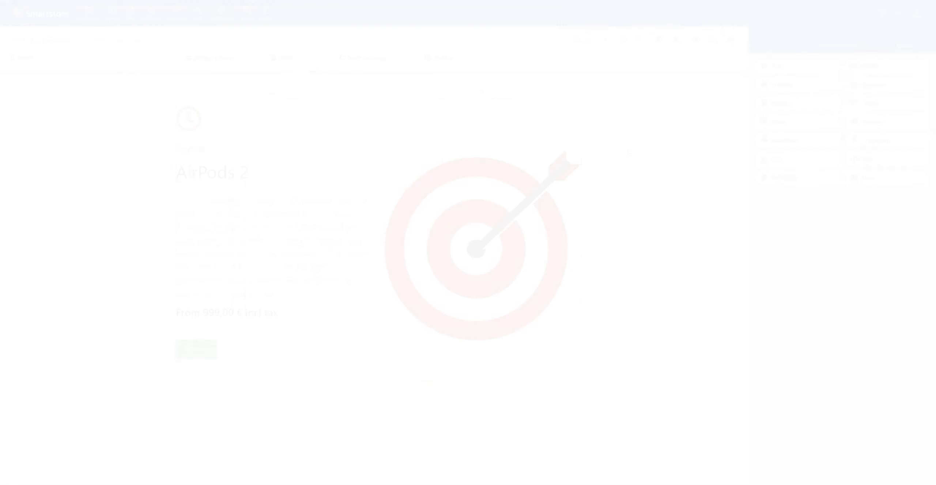
left_click(697, 46)
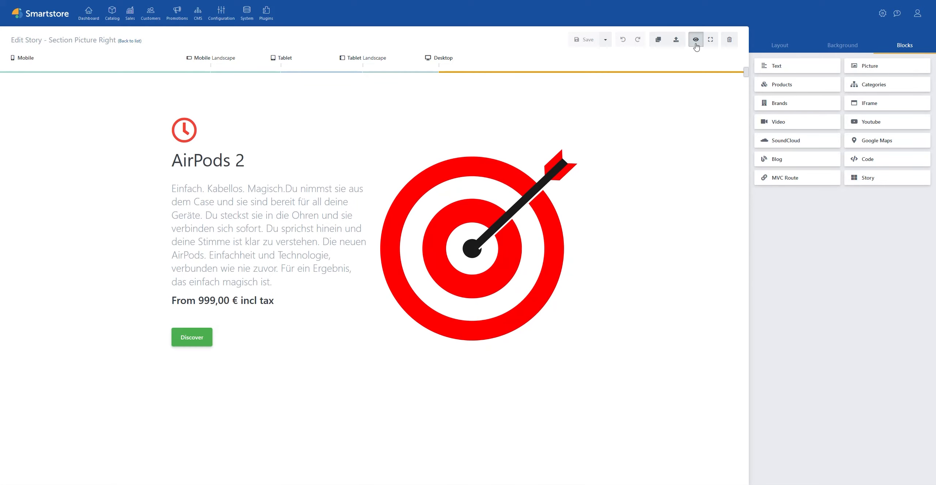
left_click(696, 46)
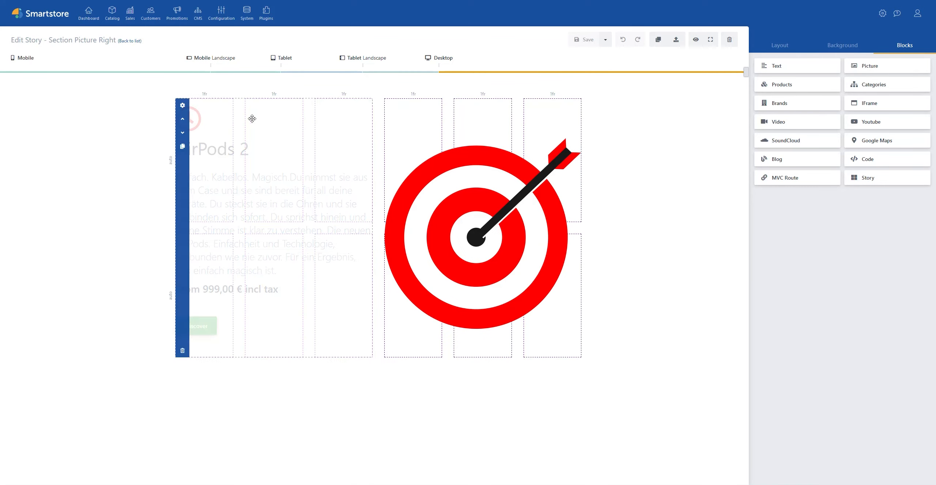
- Replace the text block's intro with "Buy this product in our shop." and save the block
left_click(181, 109)
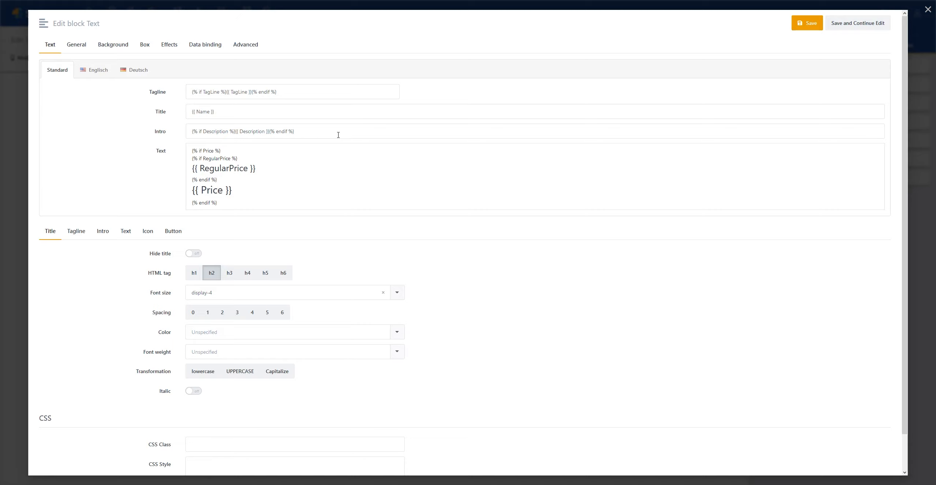
left_click_drag(339, 134, 171, 131)
type("B")
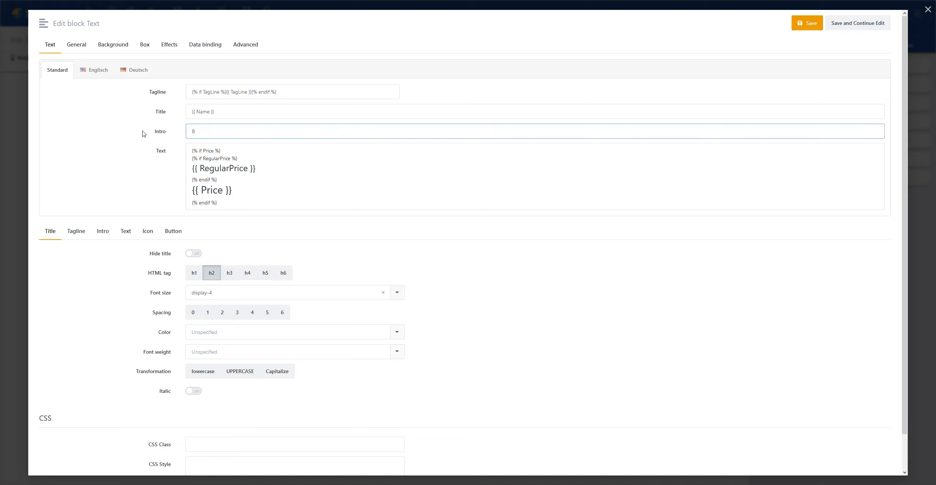
type("uy this product in our shop.")
left_click(805, 23)
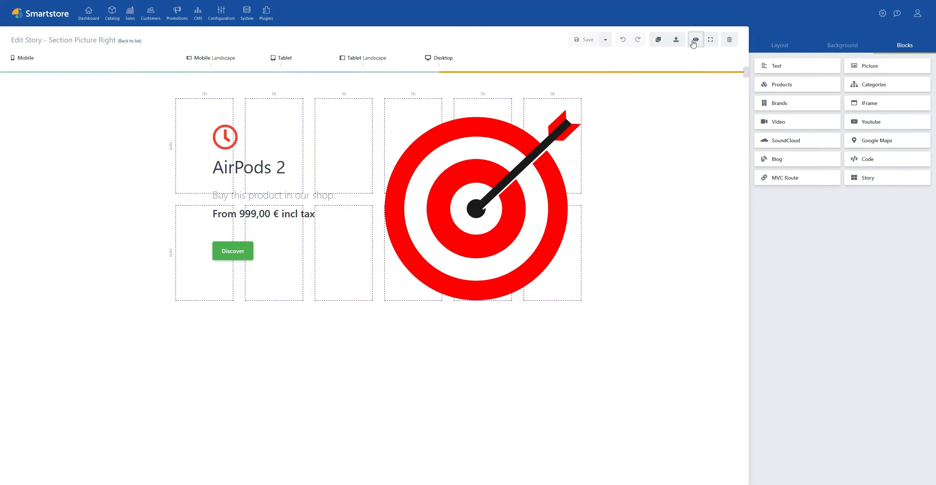
- Replace "this product" in the text block's intro with the {{ Name }} token, save the block, and preview the story
left_click(184, 102)
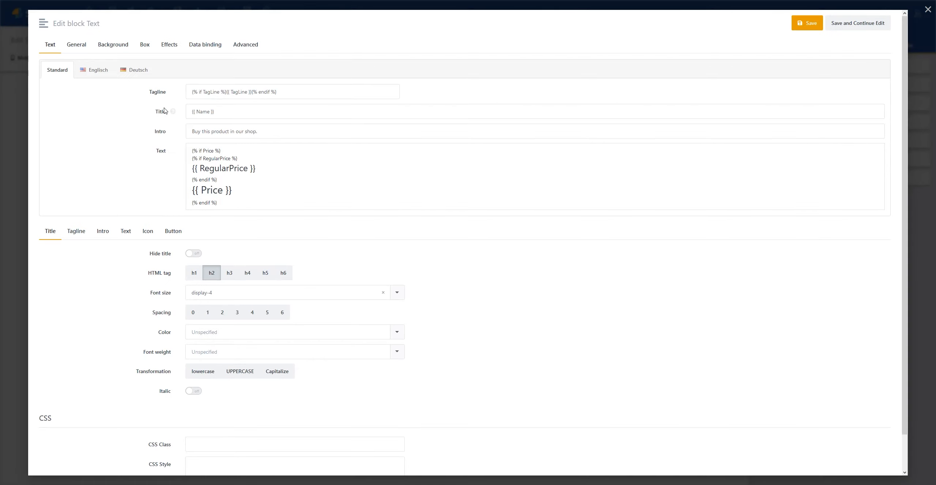
double_click(222, 136)
key("BackSpace")
key("BackSpace")
key("BackSpace")
key("BackSpace")
key("BackSpace")
key("BackSpace")
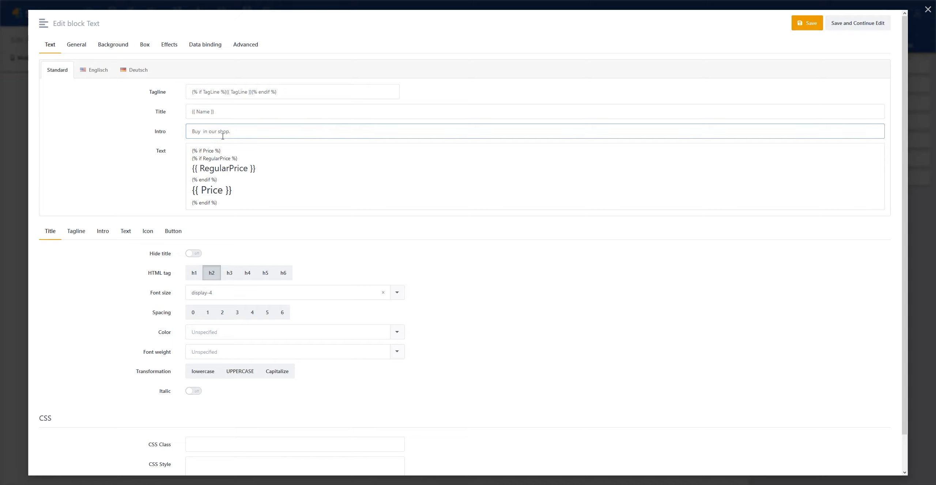
type("{}{ Name")
left_click(793, 29)
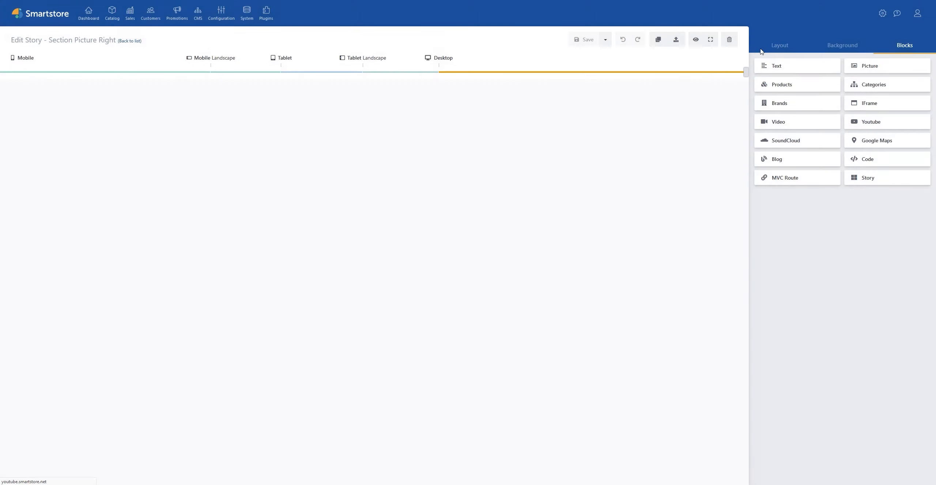
left_click(697, 43)
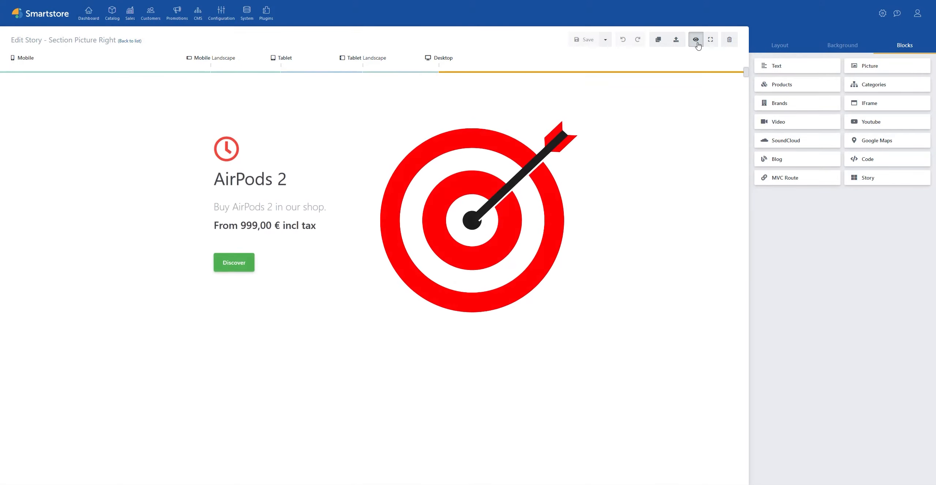
left_click(697, 40)
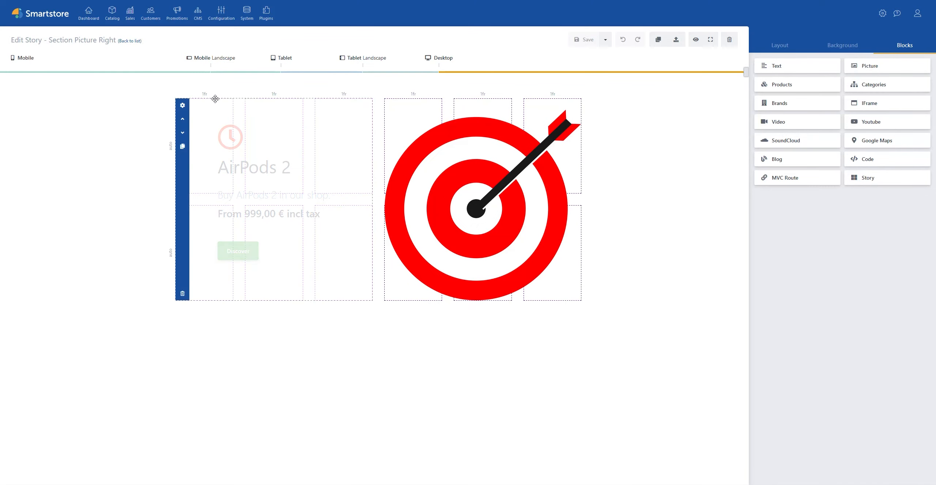
- Add a sentence about the product using Name and conditional Price tokens, plus a conditional Description token, above the block's prices, and save
left_click(186, 103)
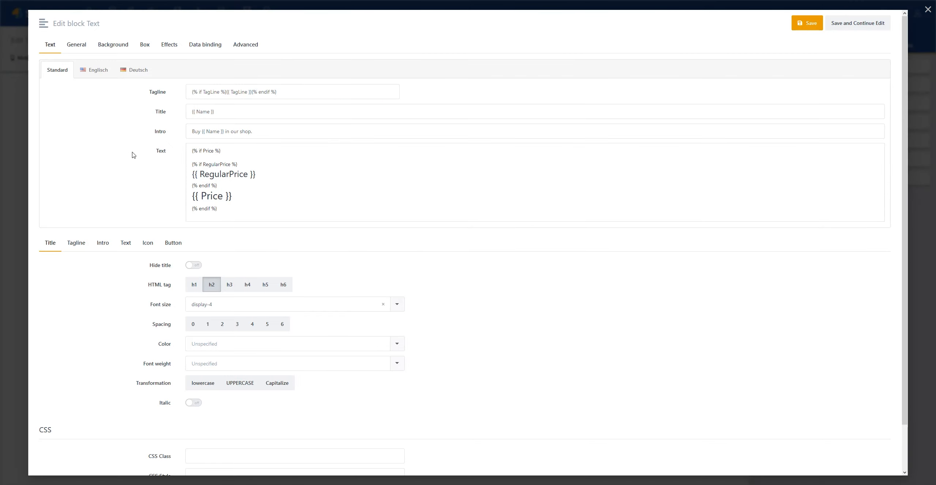
left_click(234, 156)
key("Return")
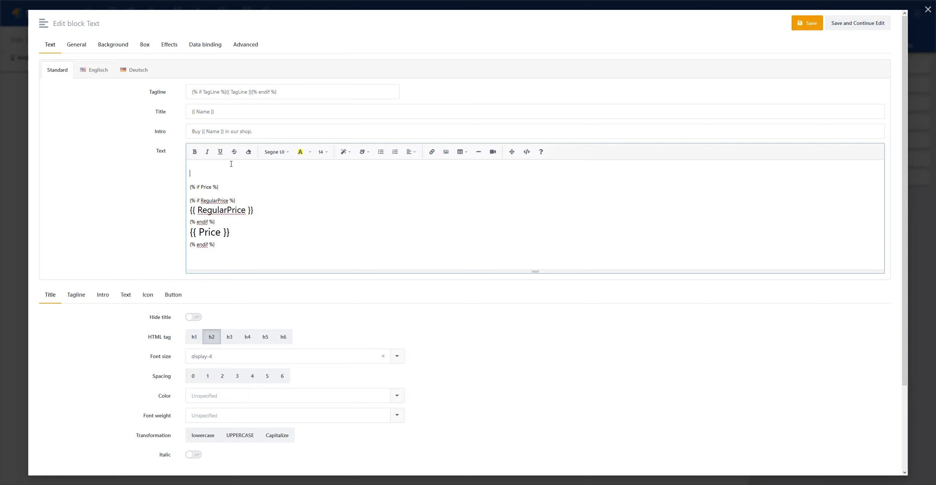
type("Here we could write a little bit about {{ Name }} {% if Price %}, which is only available for {{ Price }} {% endif %}. {% if Description %}{{ Description }}{% endif %}")
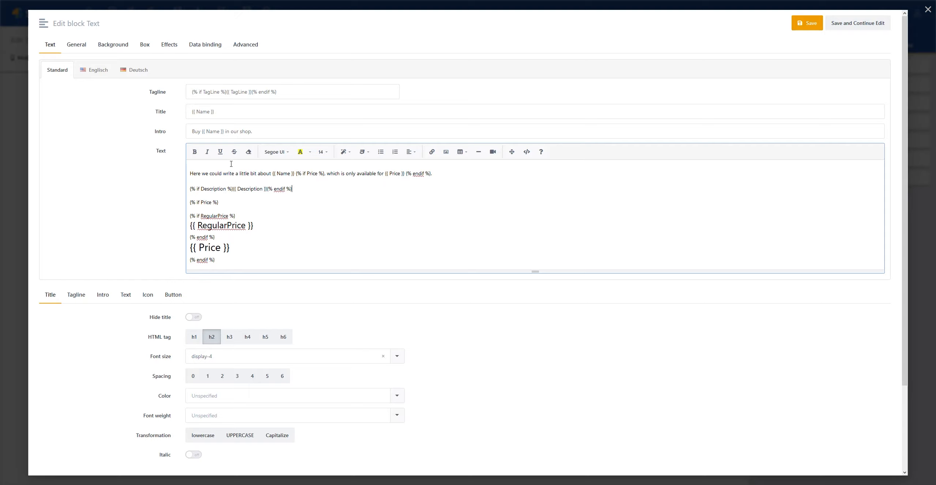
left_click(834, 23)
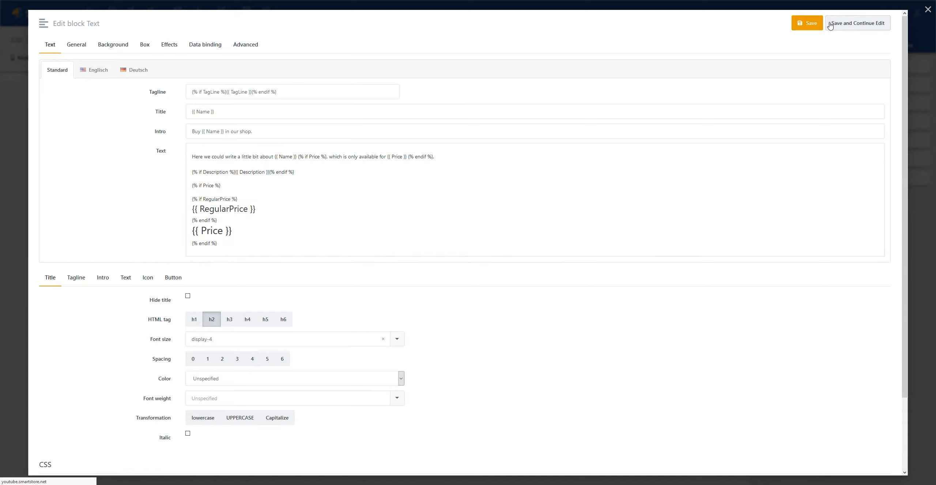
- Format the {{ Price }} token in the block's introductory sentence as red and bold, and save the block
left_click(472, 154)
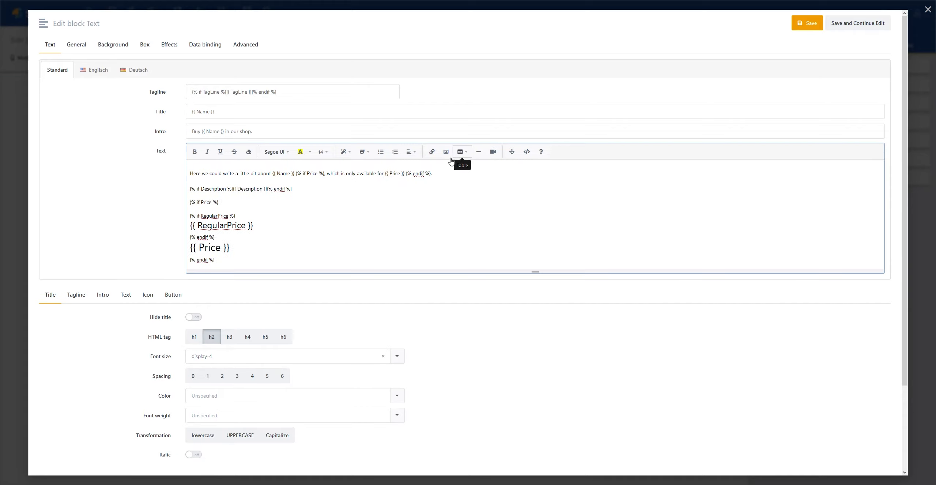
left_click_drag(404, 175, 384, 175)
left_click(310, 152)
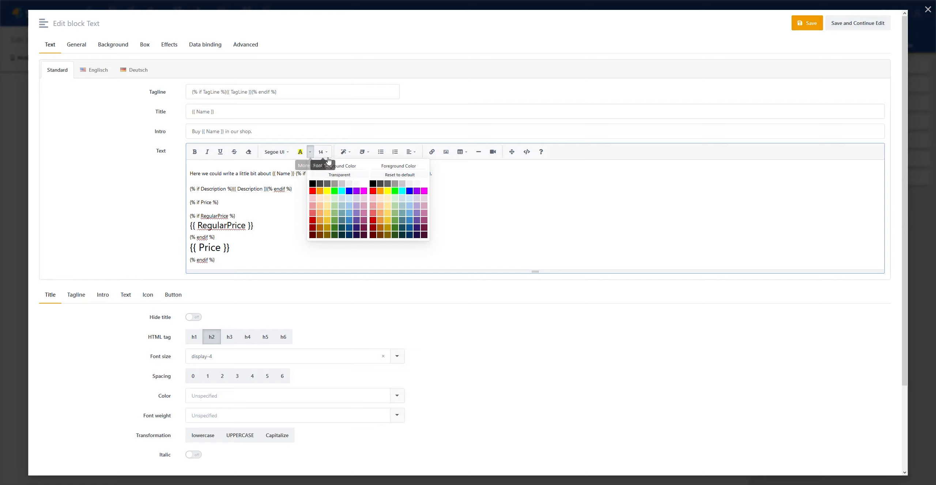
left_click(372, 191)
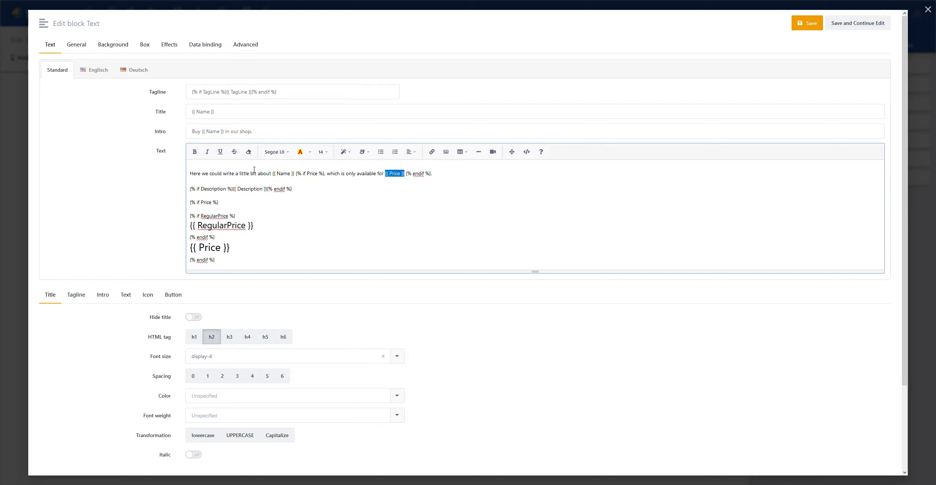
left_click(194, 152)
left_click(806, 23)
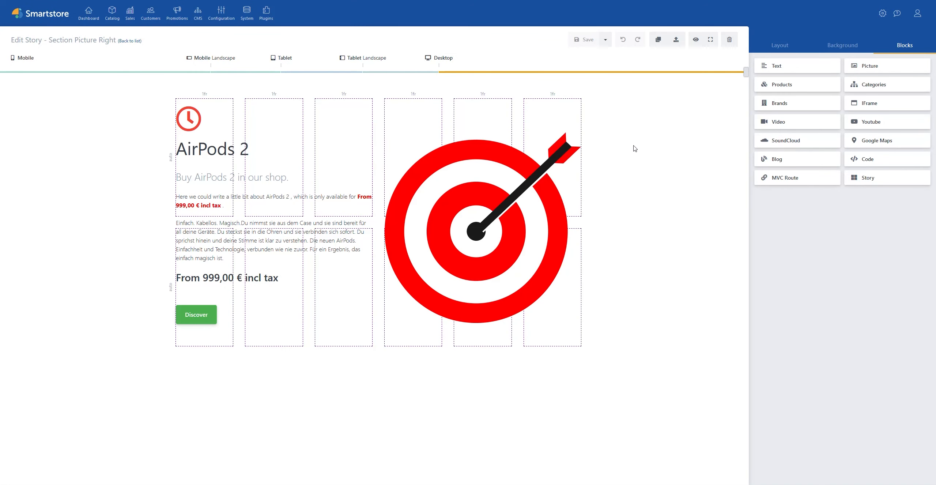
- Link the text block's Discover button directly to the AirPods 2 product and save the block
left_click(183, 107)
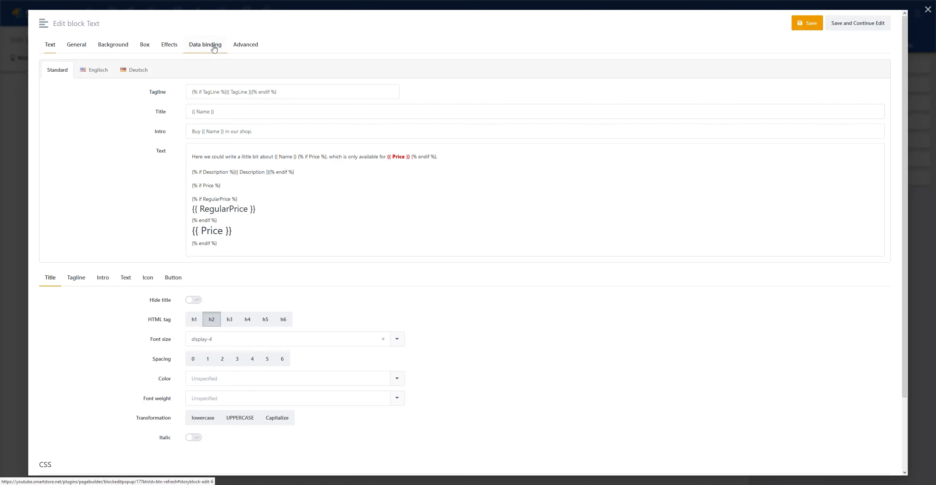
left_click(213, 48)
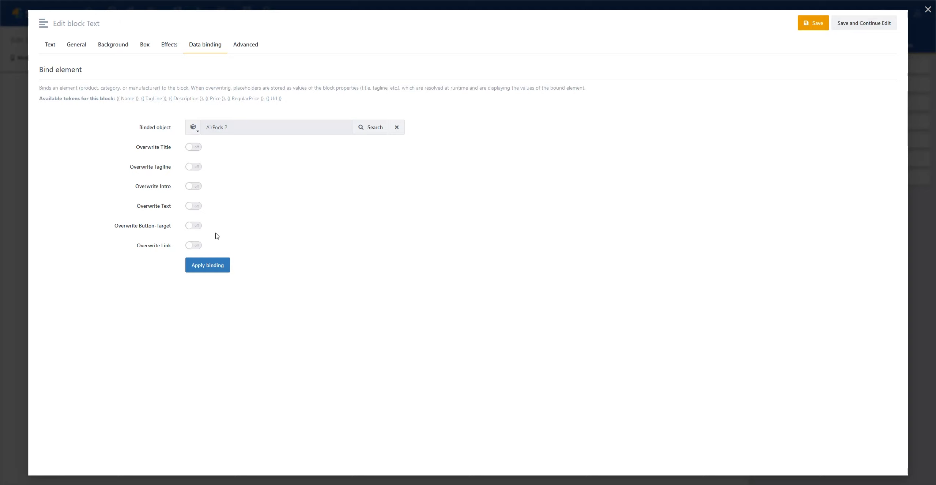
left_click(50, 45)
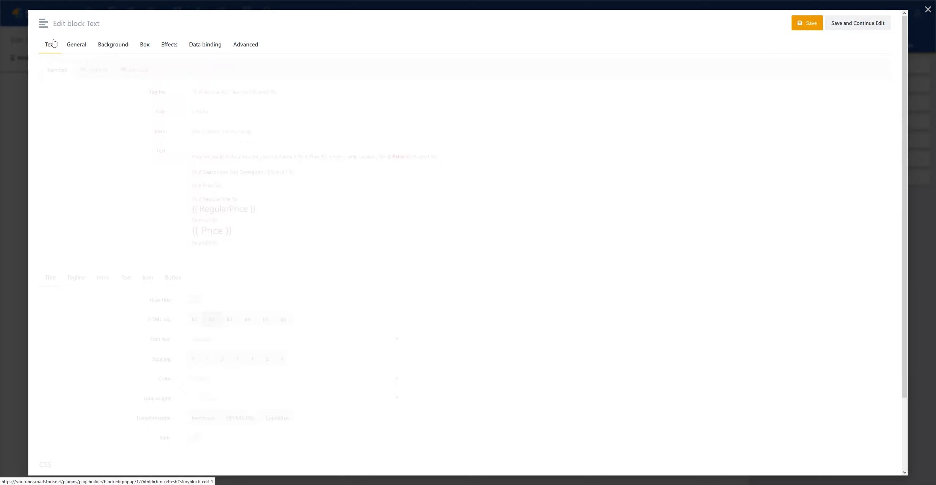
left_click(180, 275)
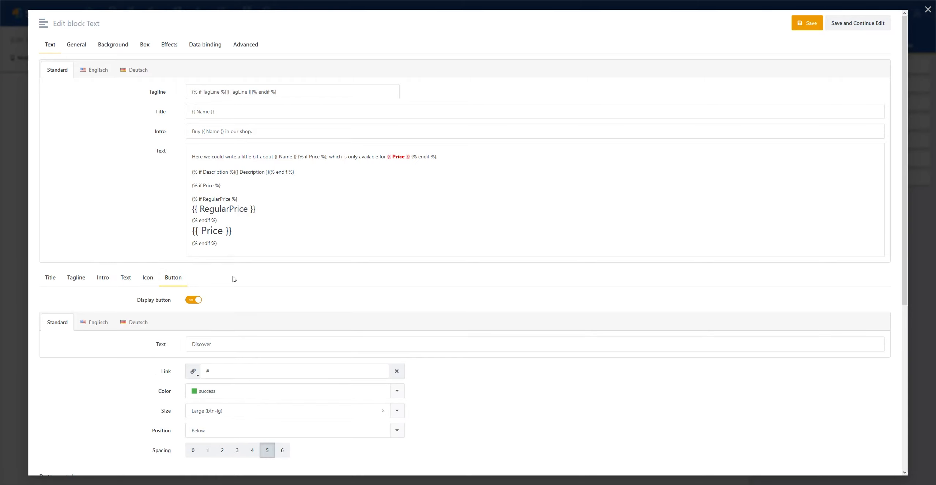
left_click(193, 371)
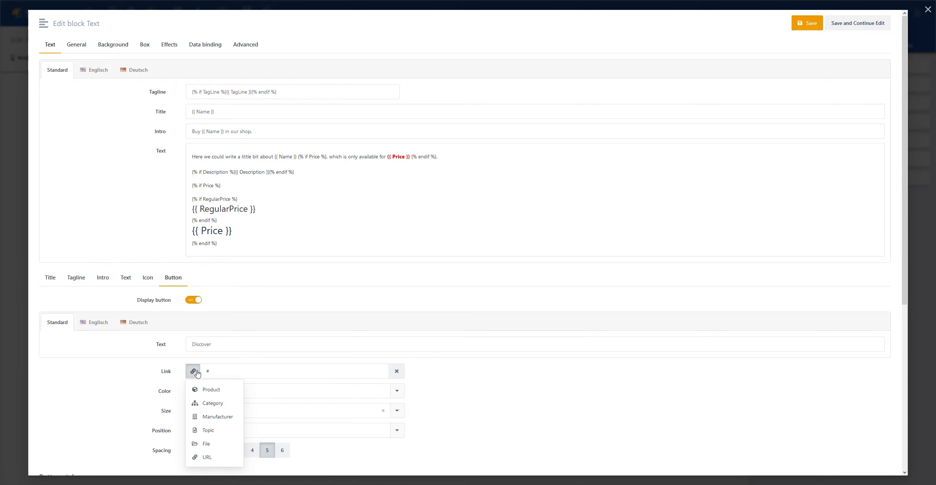
left_click(205, 387)
left_click(346, 377)
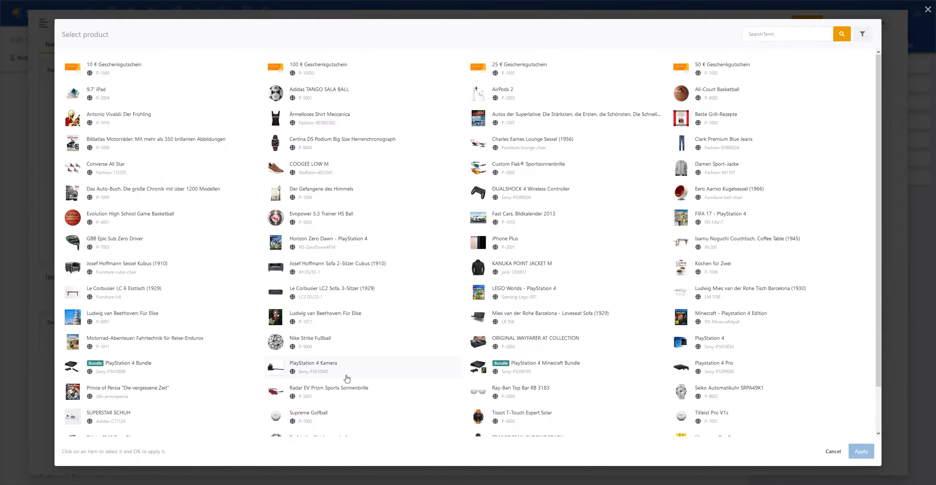
left_click(517, 100)
left_click(855, 449)
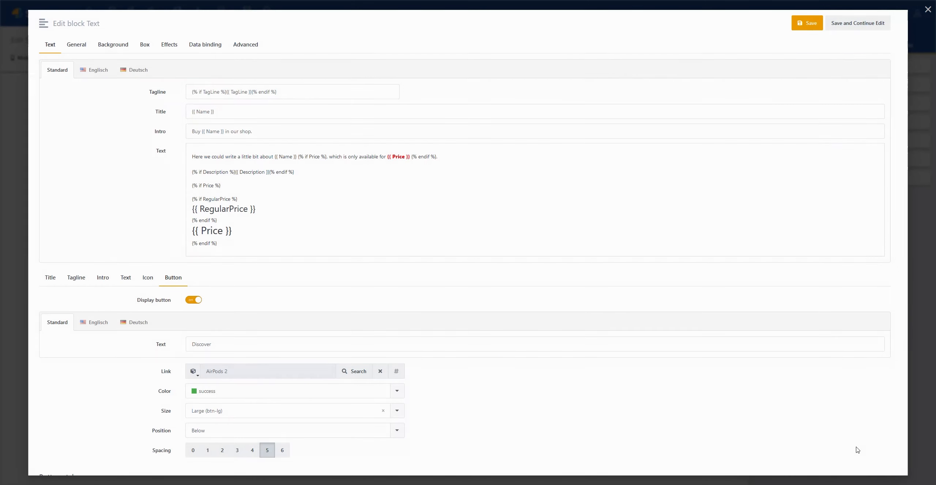
left_click(798, 24)
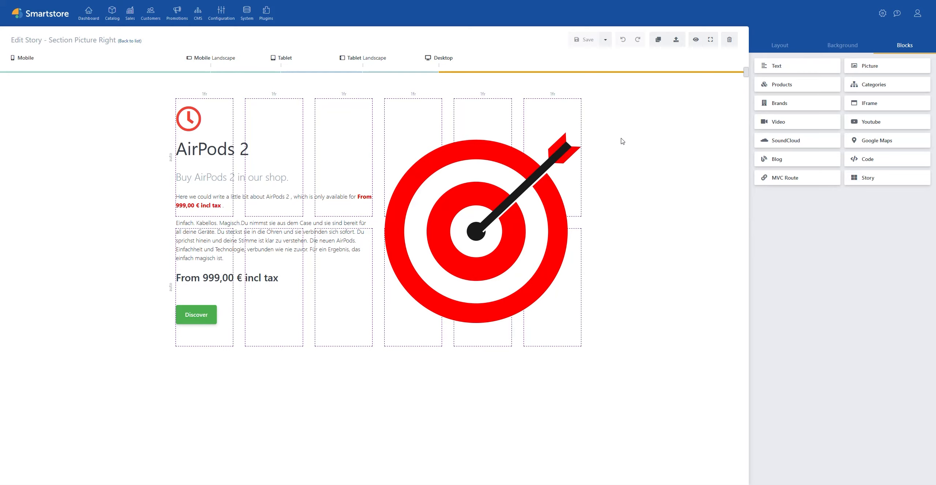
- Overwrite the text block's button target through its AirPods 2 binding, save, and test the Discover button in the shop
left_click(182, 102)
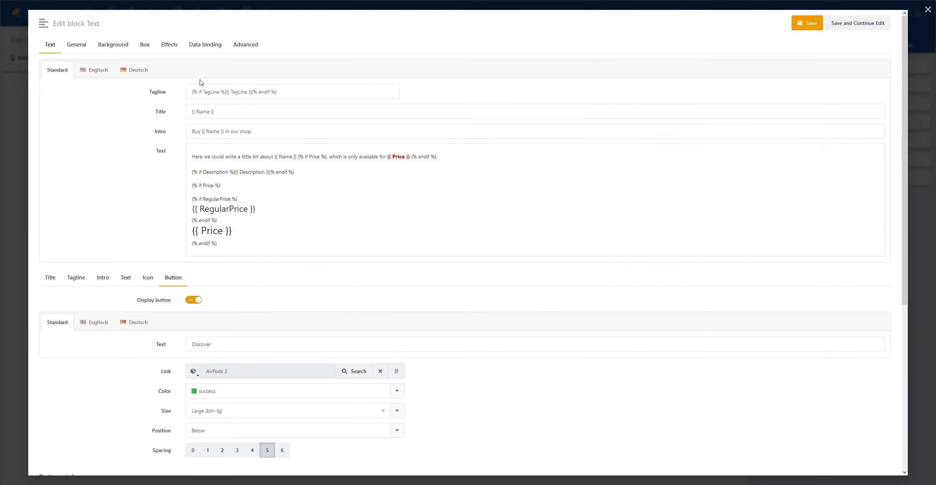
left_click(205, 44)
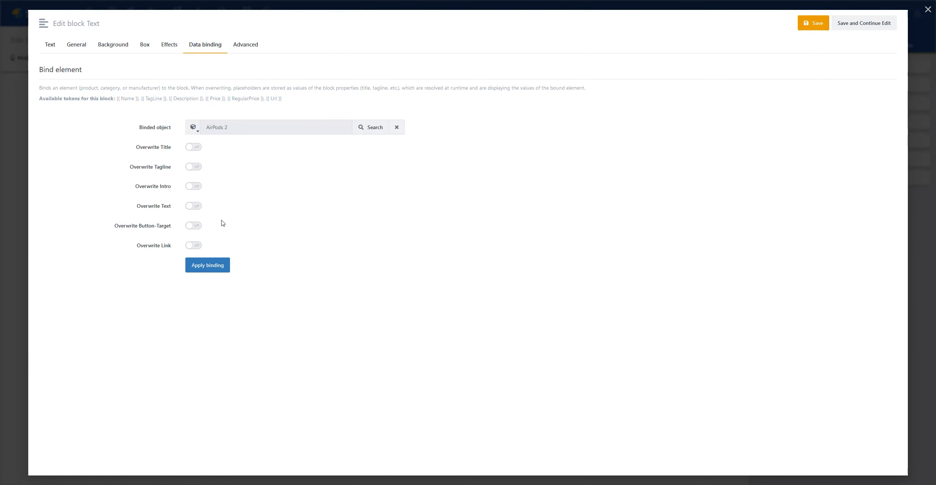
left_click(194, 225)
left_click(206, 265)
key("Return")
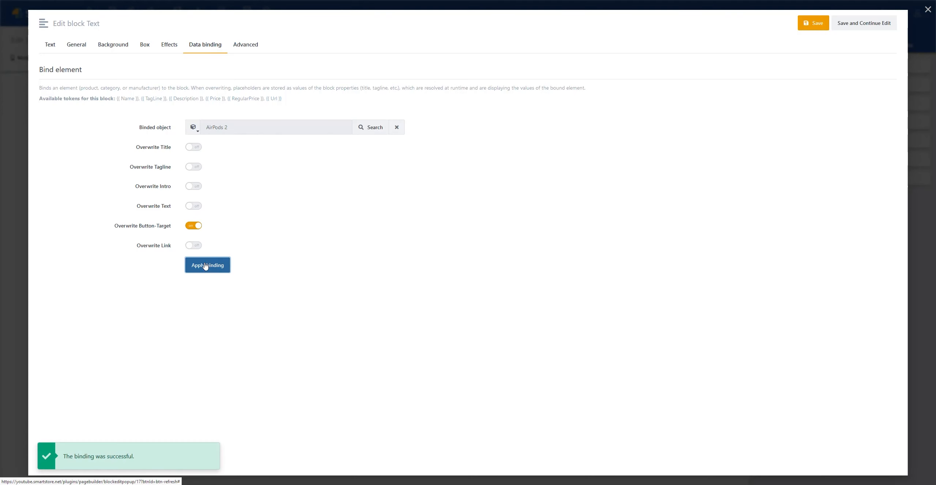
left_click(51, 44)
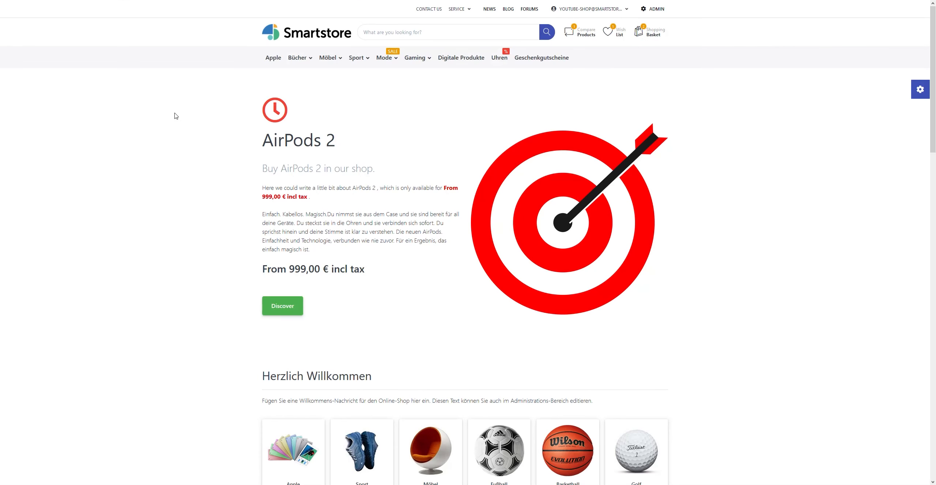
left_click(274, 300)
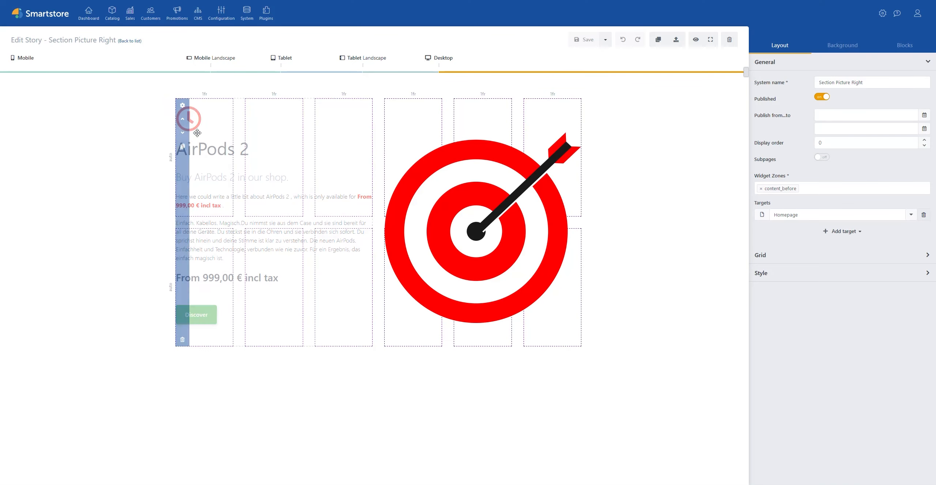
- Overwrite the whole text block's link through its AirPods 2 binding, save the block, and test the link in the shop
left_click(188, 109)
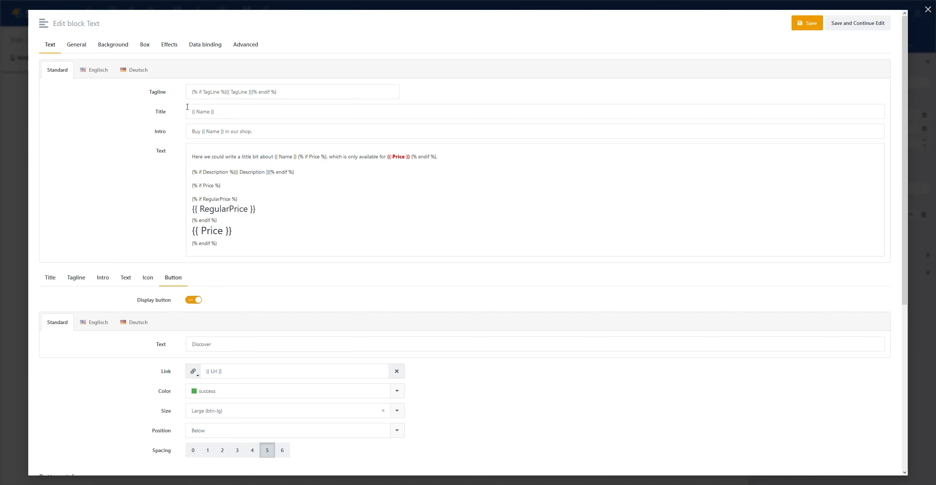
left_click(221, 44)
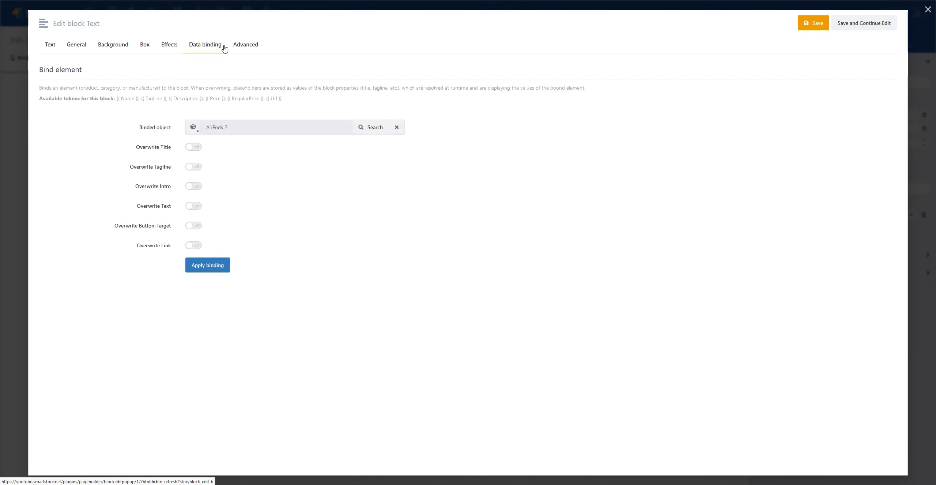
left_click(191, 247)
left_click(200, 264)
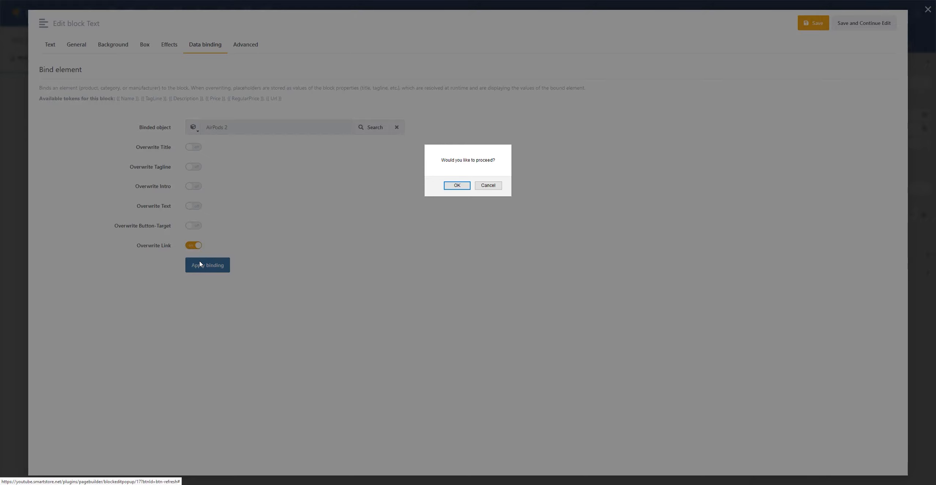
key("Return")
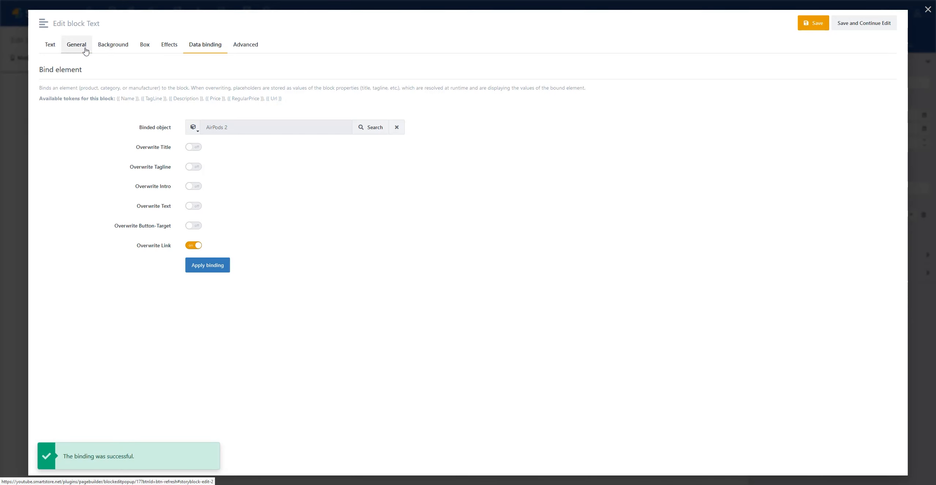
left_click(84, 48)
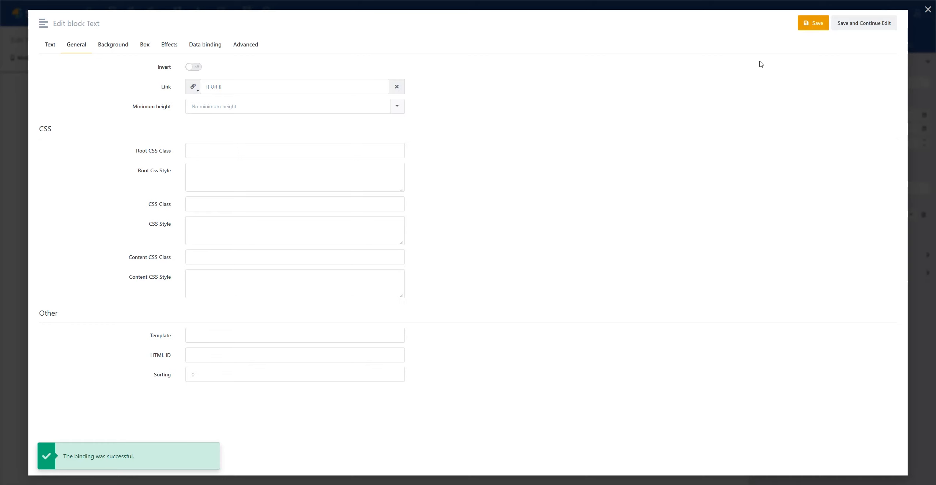
left_click(813, 23)
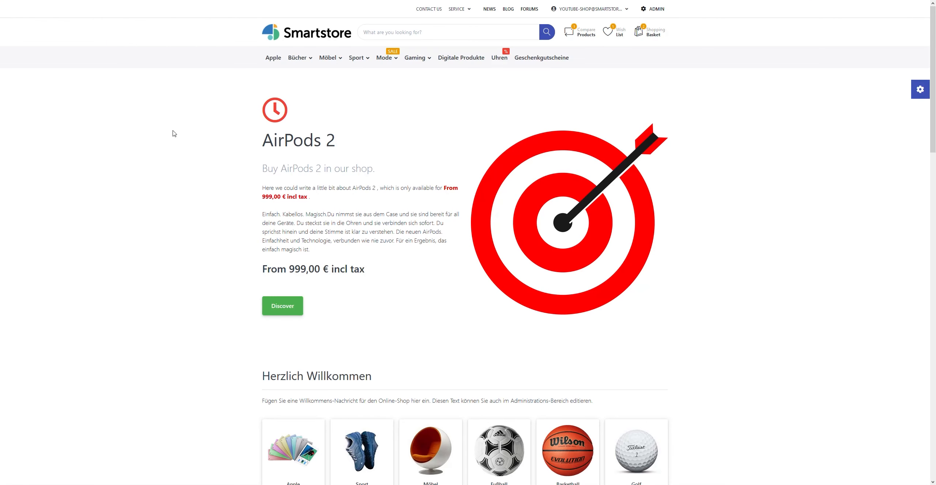
left_click(388, 150)
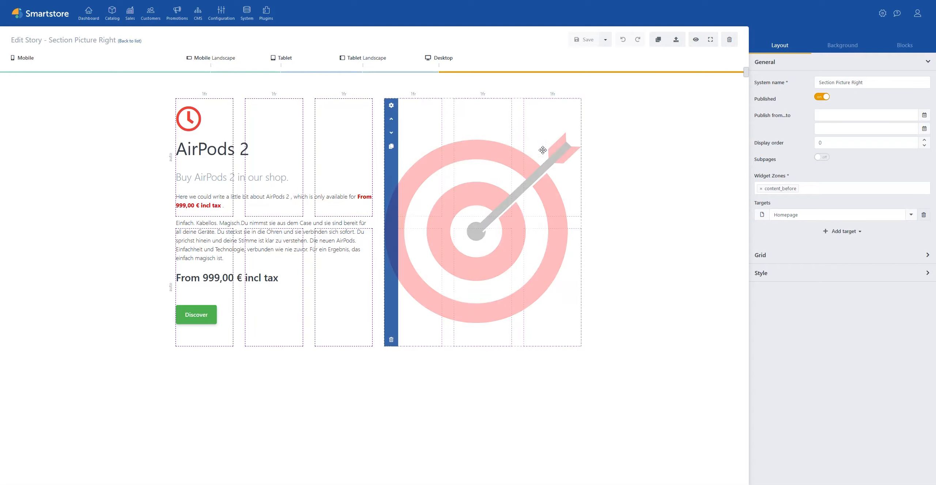
- Choose the AirPods 2 product as the bound object of the story's picture block
left_click(394, 110)
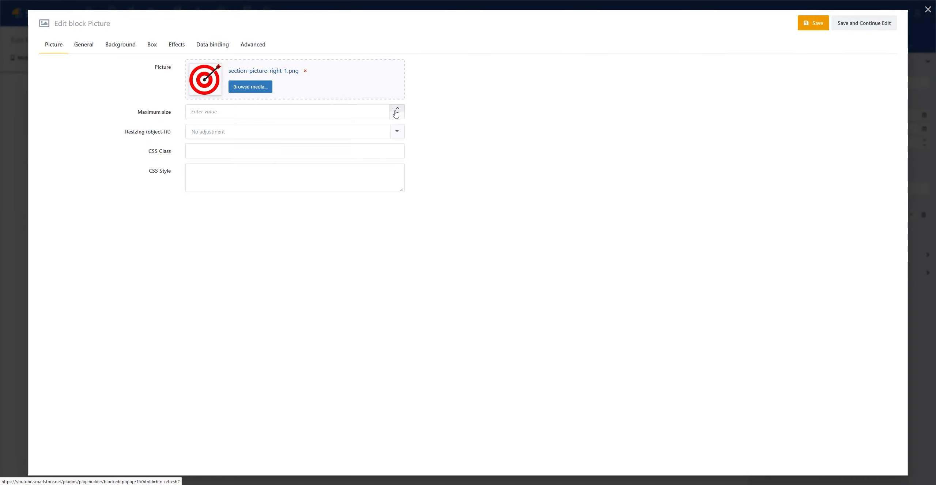
left_click(211, 47)
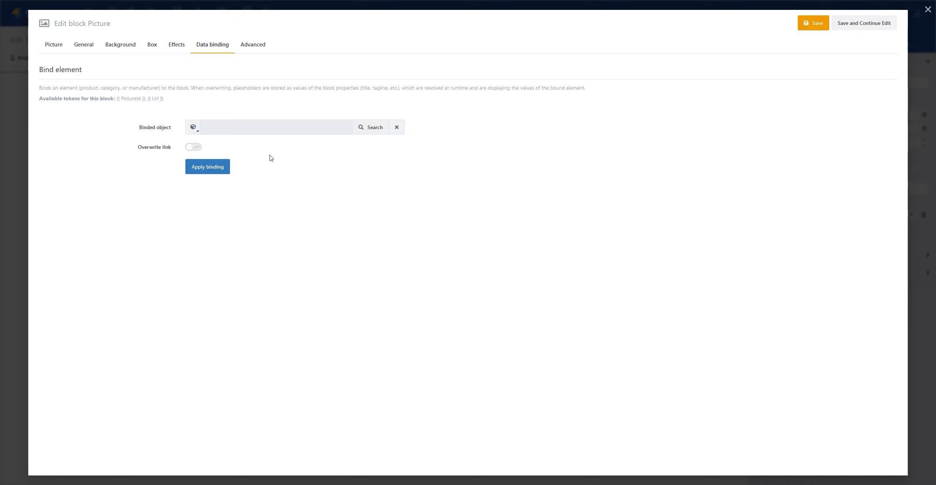
left_click(193, 127)
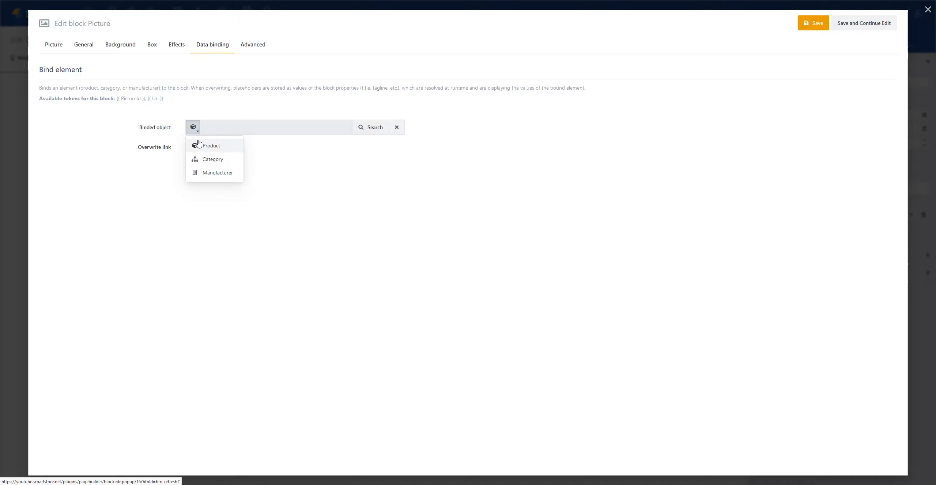
left_click(198, 144)
left_click(365, 138)
left_click(477, 94)
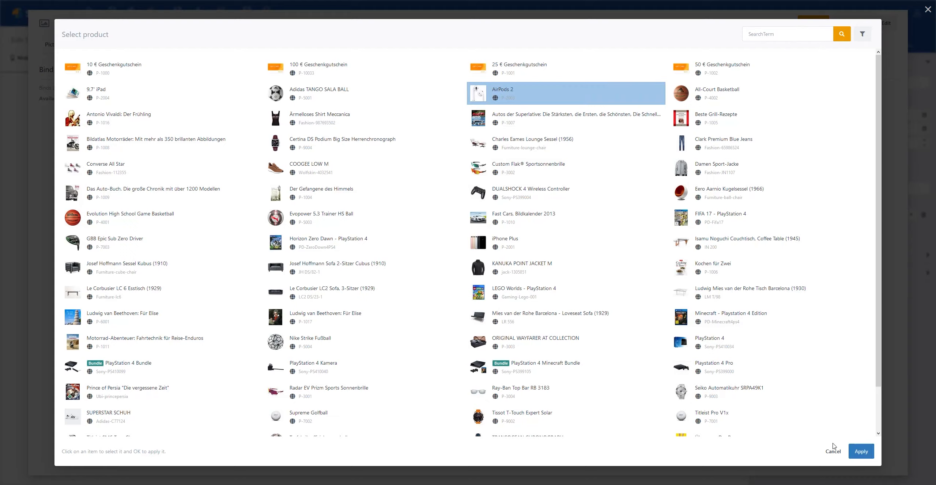
left_click(860, 451)
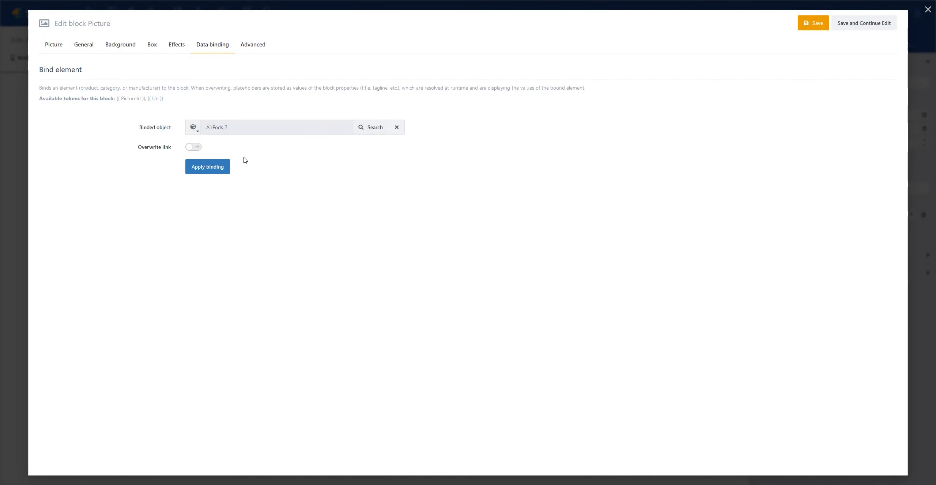
- Apply the picture block's product binding with its link overwritten, check the general link setting, and save the block
left_click(194, 147)
left_click(203, 168)
key("Return")
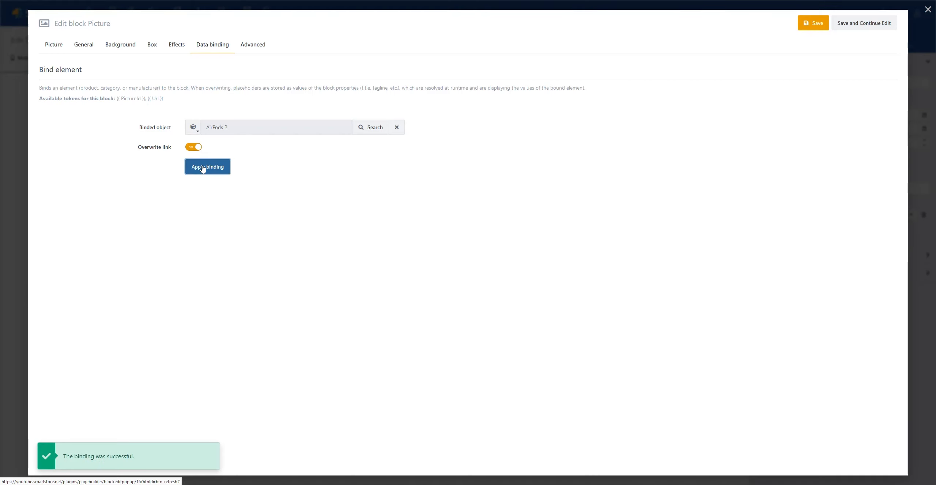
left_click(88, 54)
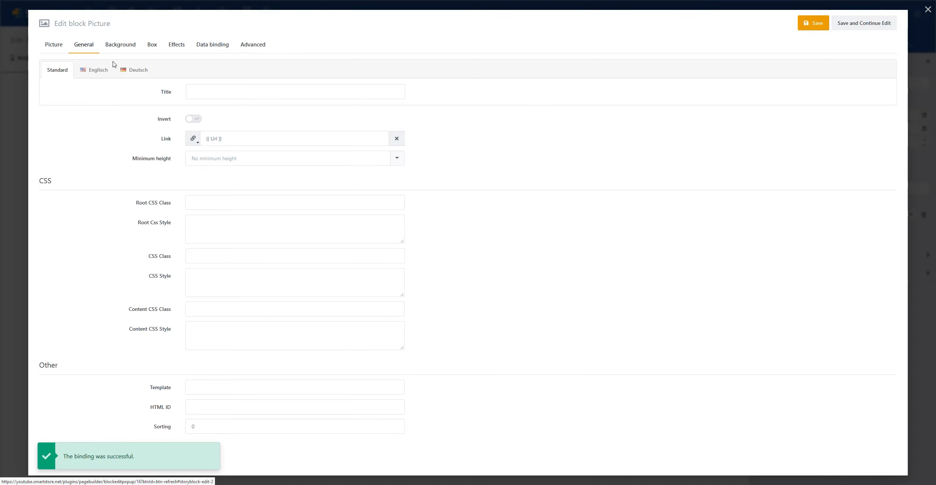
left_click(806, 29)
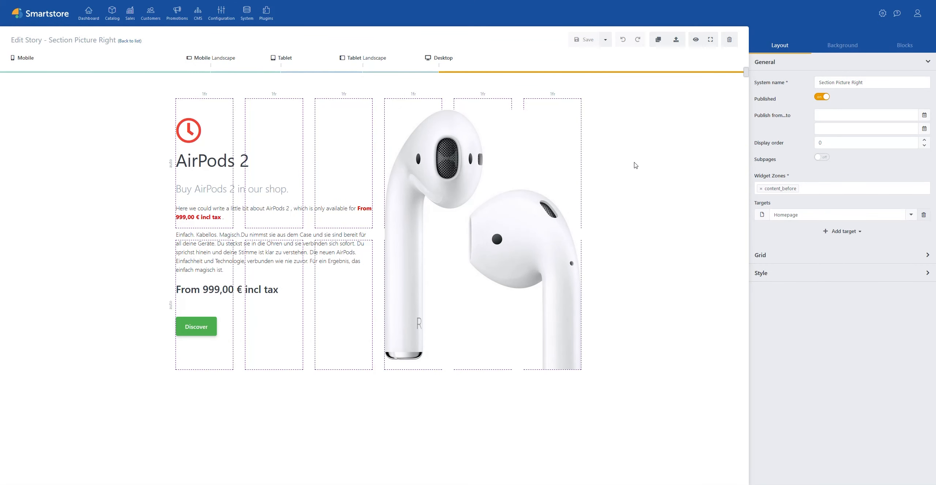
- Replace the picture block's bound image with section-picture-right.png, save the block, and test the picture's link in the shop
left_click(391, 104)
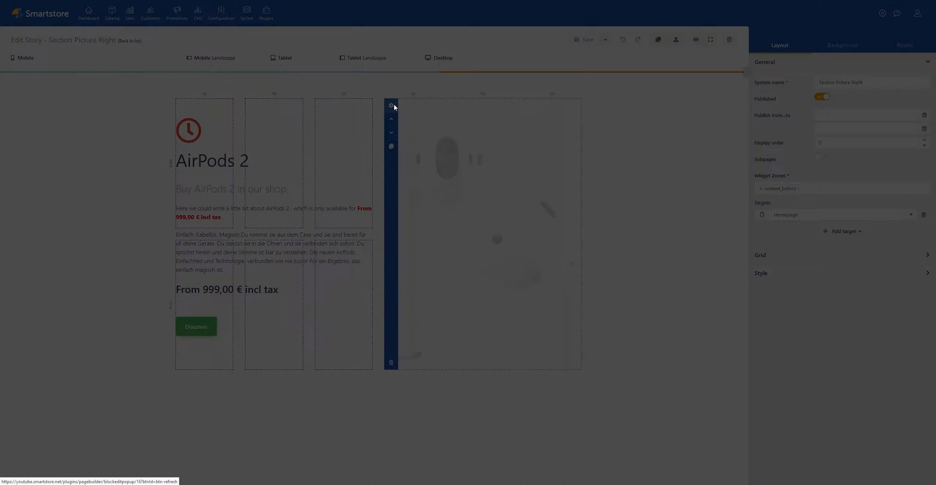
left_click(54, 43)
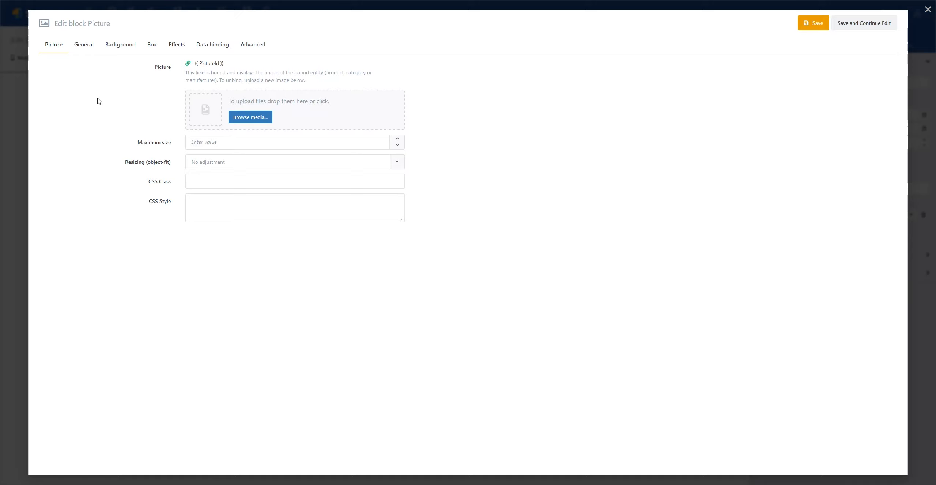
left_click(231, 118)
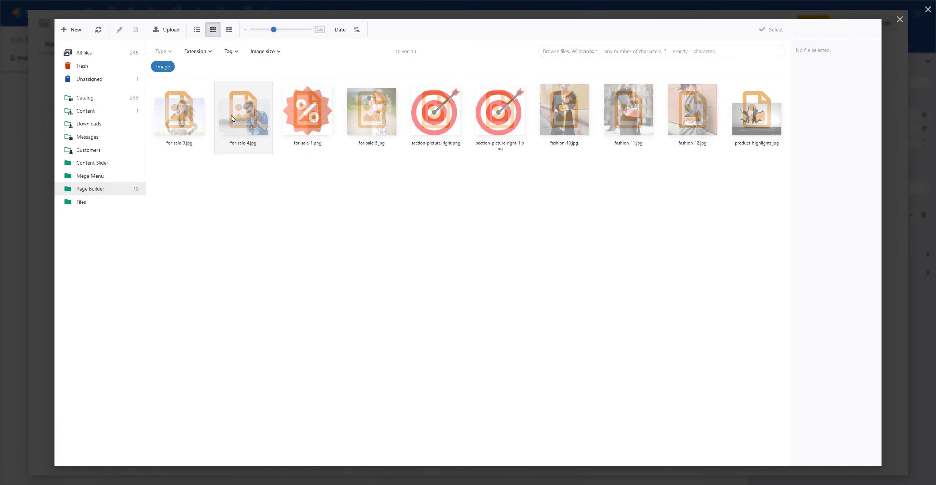
double_click(444, 133)
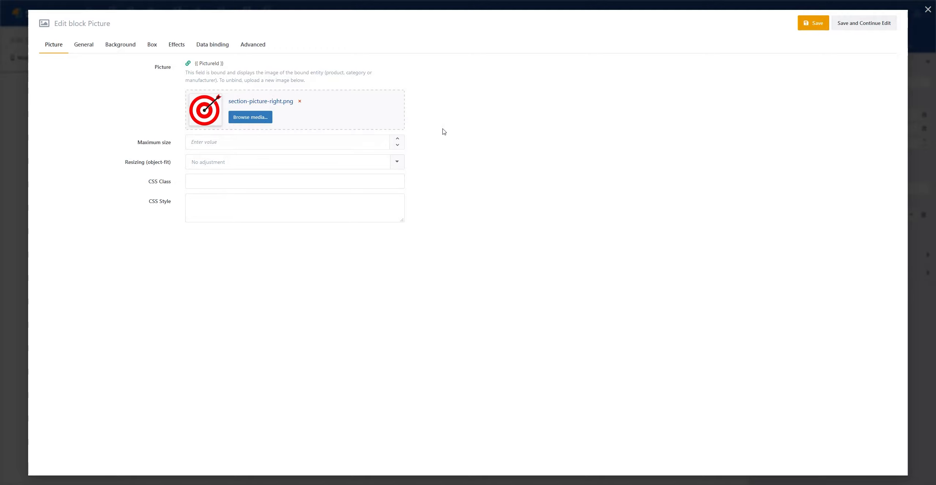
left_click(814, 24)
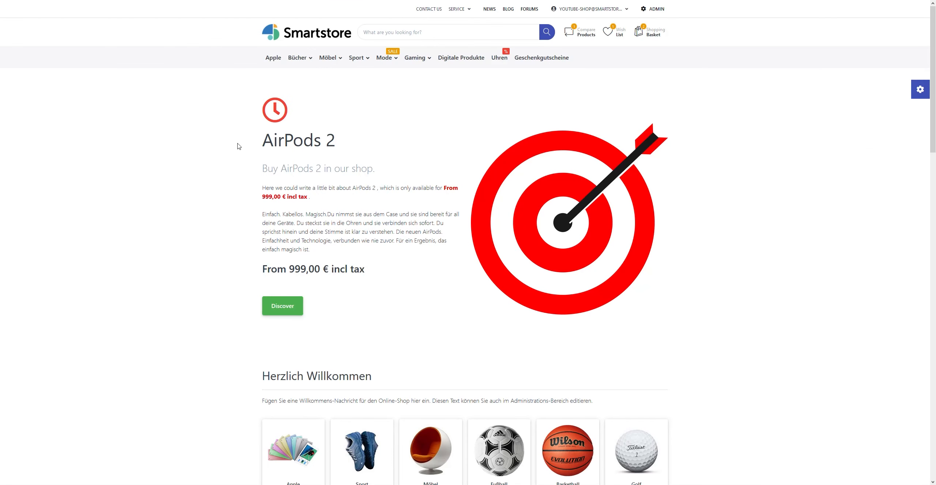
left_click(537, 214)
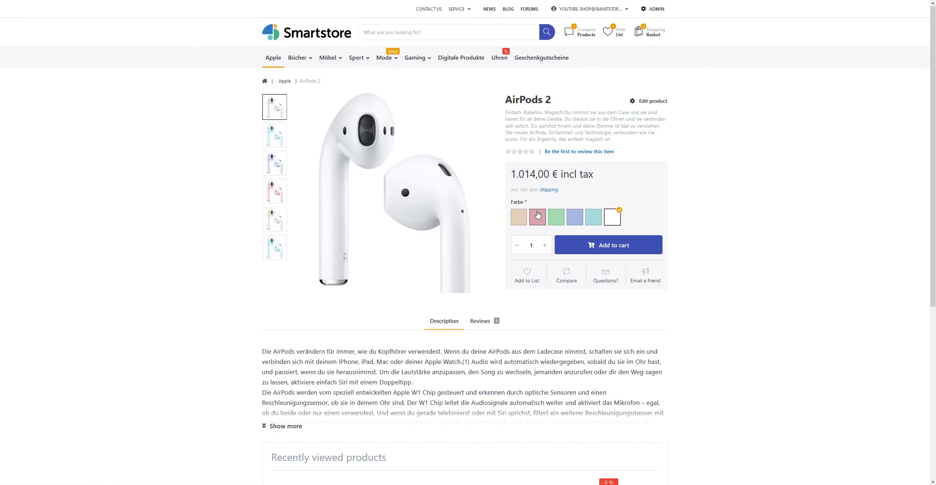